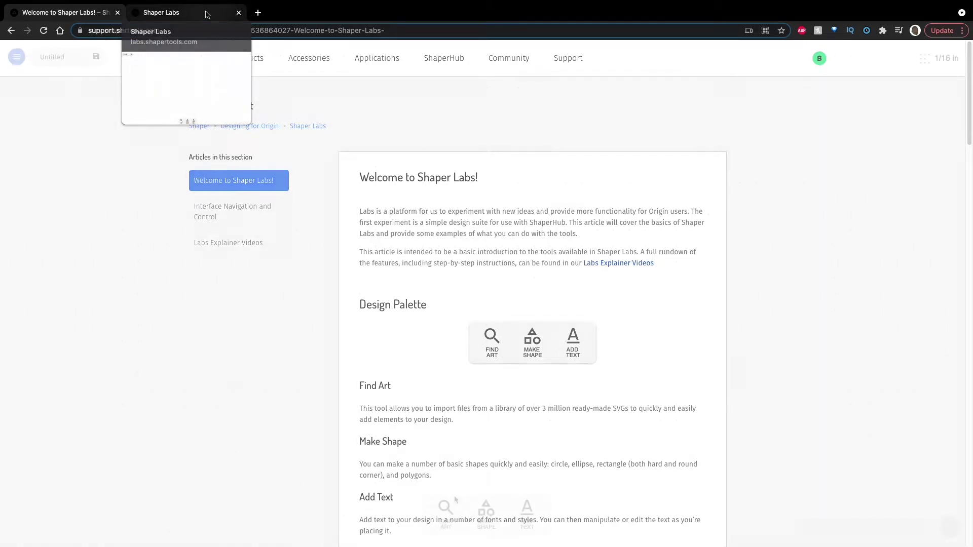
# - Place the hen silhouette from a 'Chicken' art-library search onto the Shaper Labs canvas
pyautogui.click(207, 14)
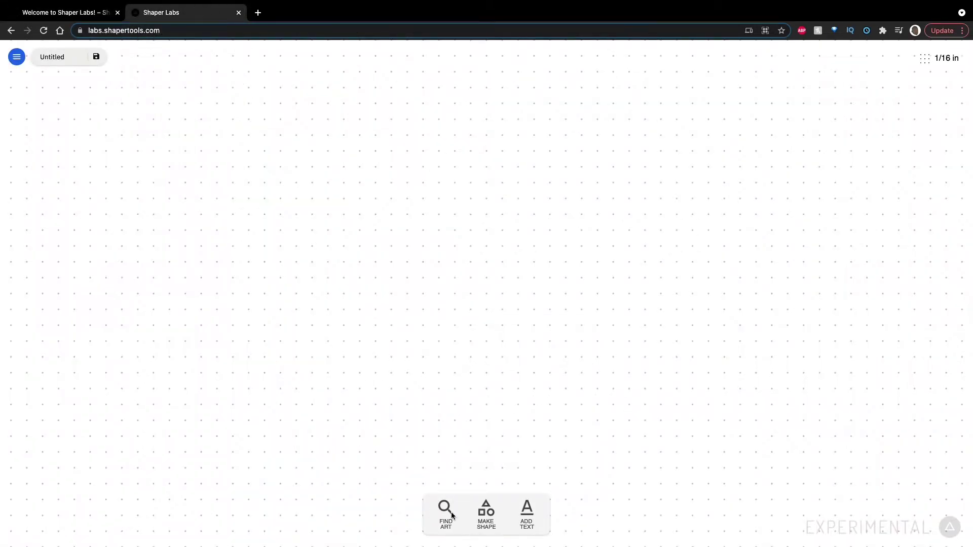
pyautogui.click(446, 509)
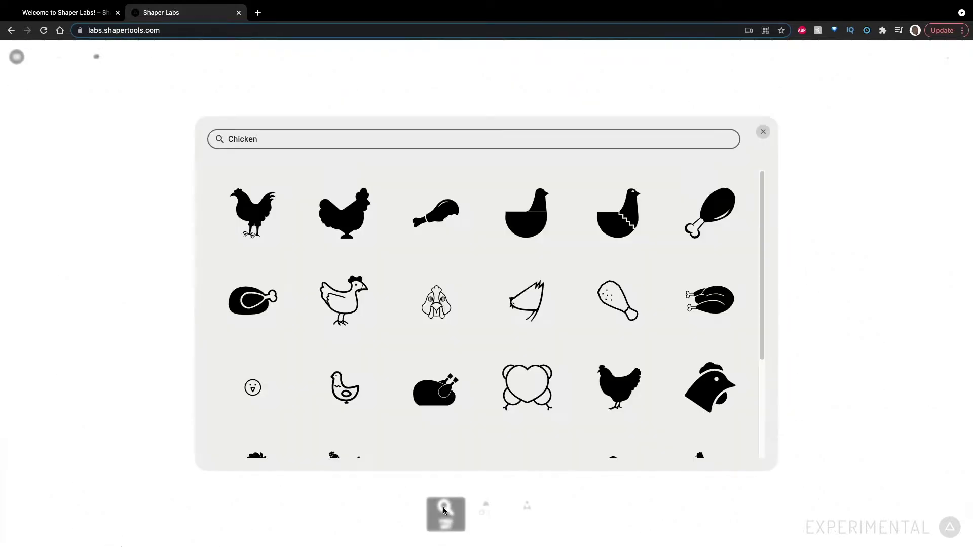
pyautogui.click(349, 222)
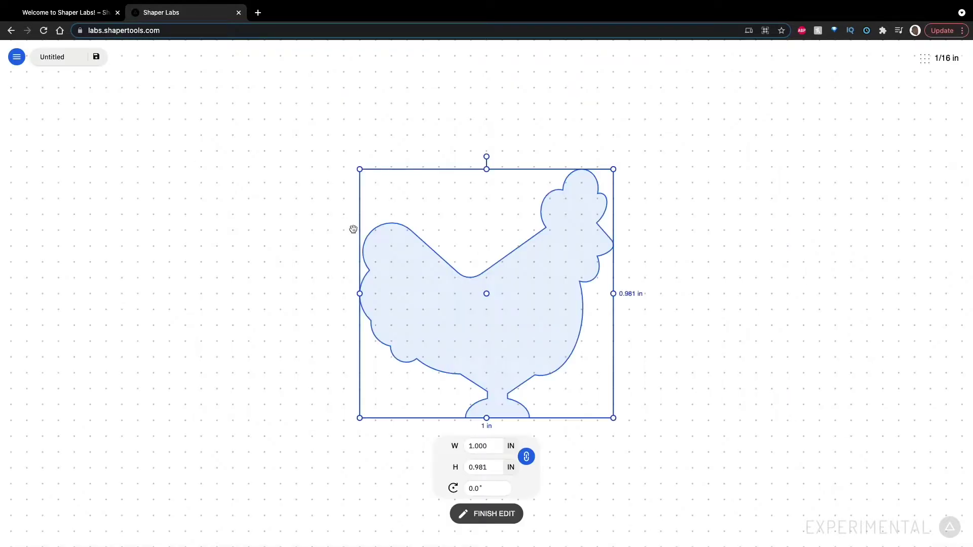
pyautogui.moveTo(452, 298); pyautogui.dragTo(466, 244)
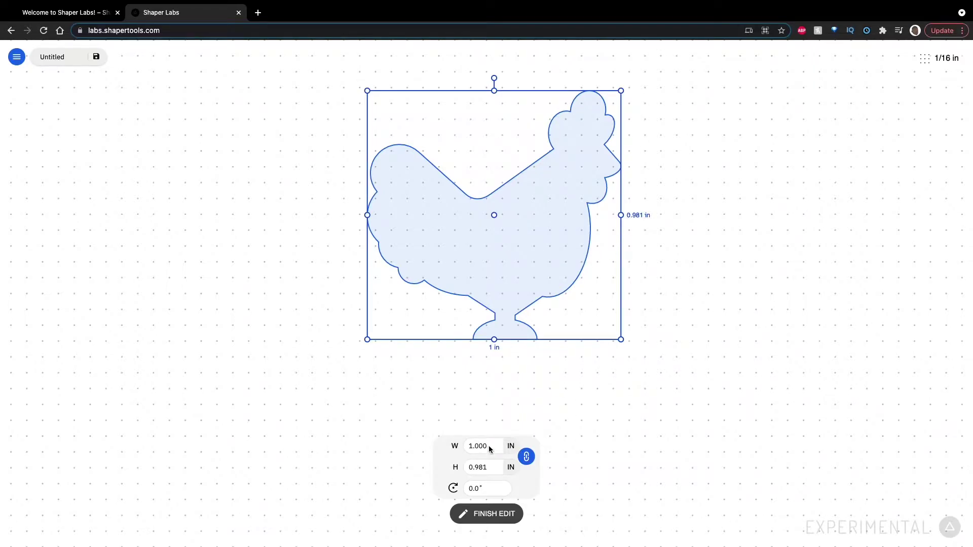
# - Enlarge the chicken to about 3.305 × 3.243 in near the top centre and finish editing
pyautogui.moveTo(466, 446); pyautogui.dragTo(473, 446)
pyautogui.write('3')
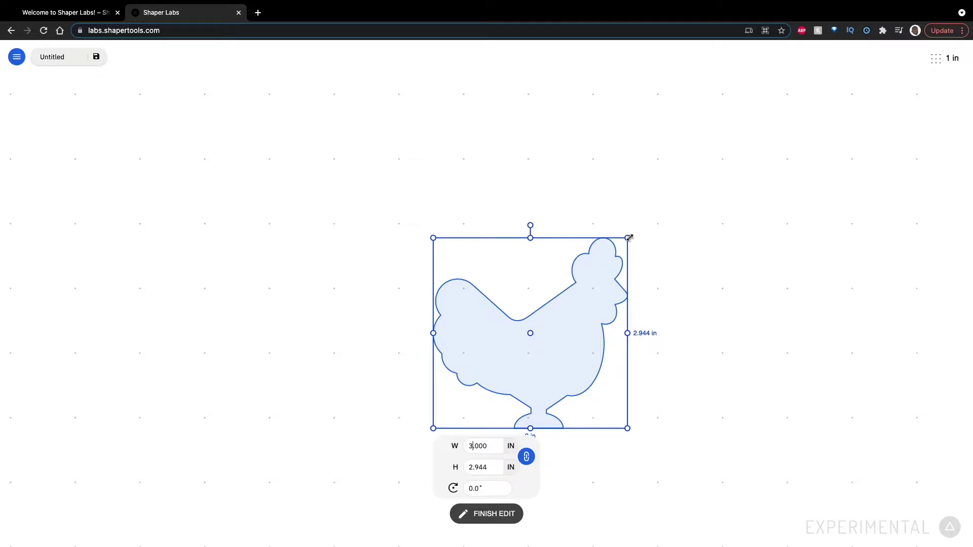
pyautogui.moveTo(631, 236); pyautogui.dragTo(648, 229)
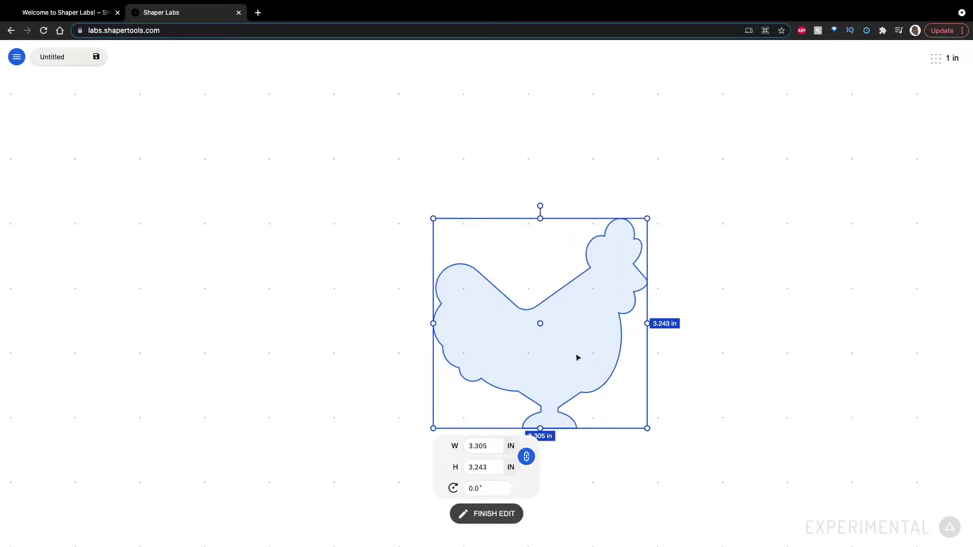
pyautogui.moveTo(578, 358); pyautogui.dragTo(547, 295)
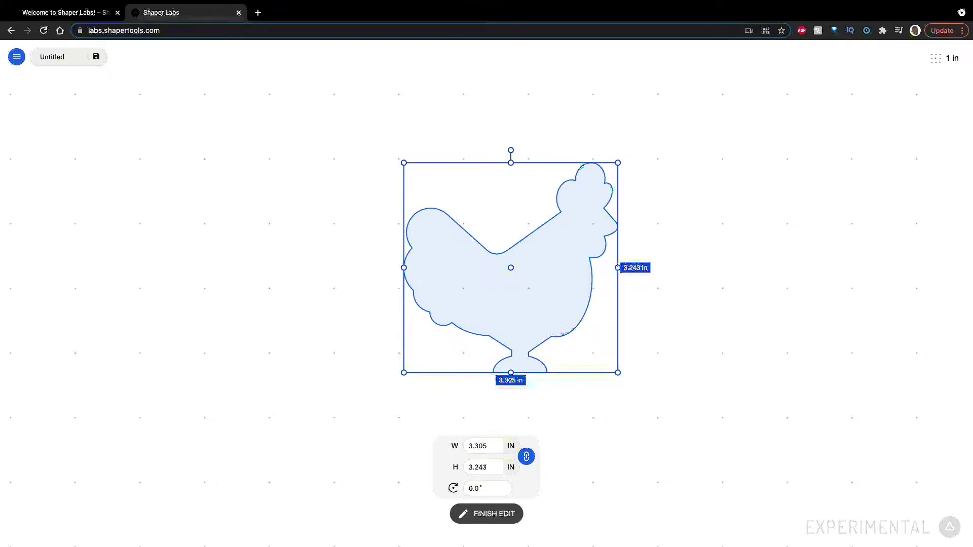
pyautogui.moveTo(557, 324); pyautogui.dragTo(535, 269)
pyautogui.click(494, 516)
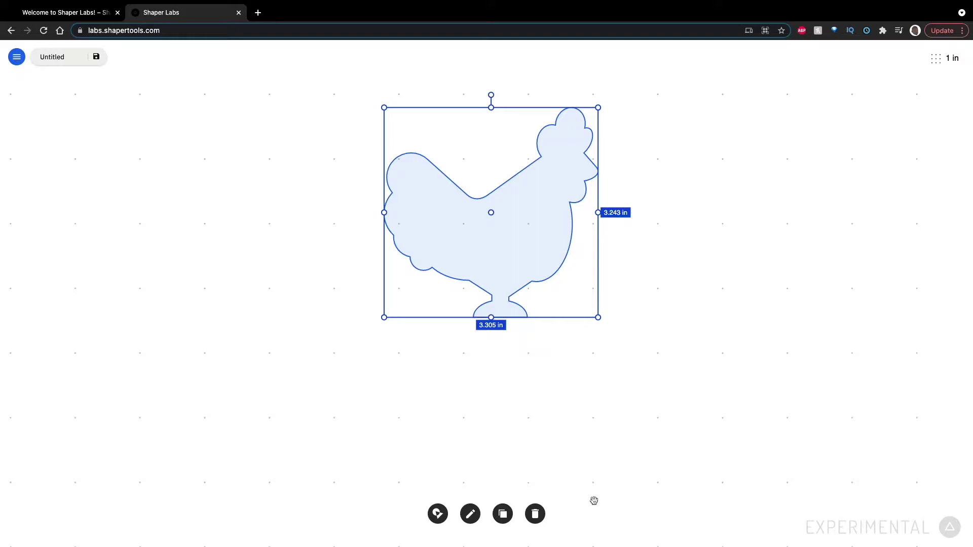
pyautogui.click(488, 446)
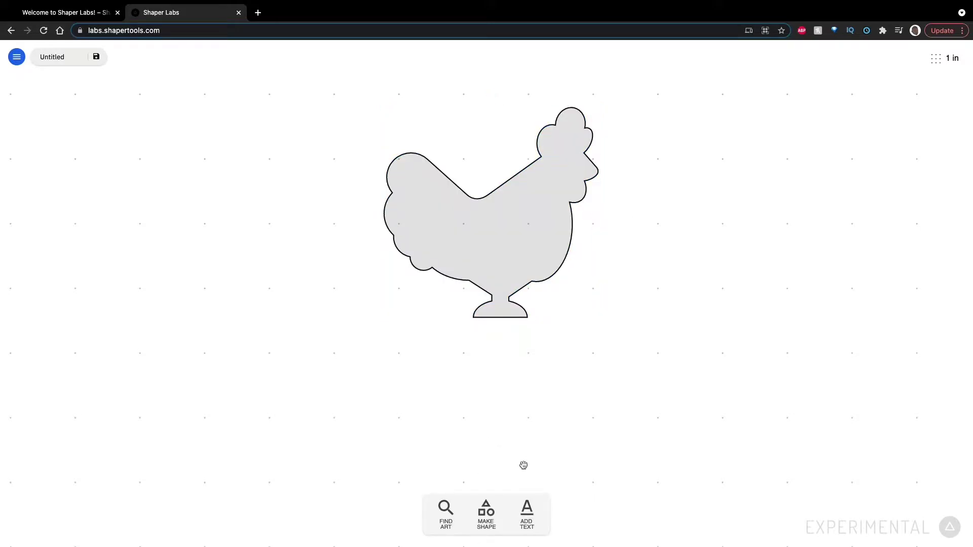
# - Add the text 'CATION' above the chicken, centred and enlarged to 2.910 × 0.606 in
pyautogui.click(527, 511)
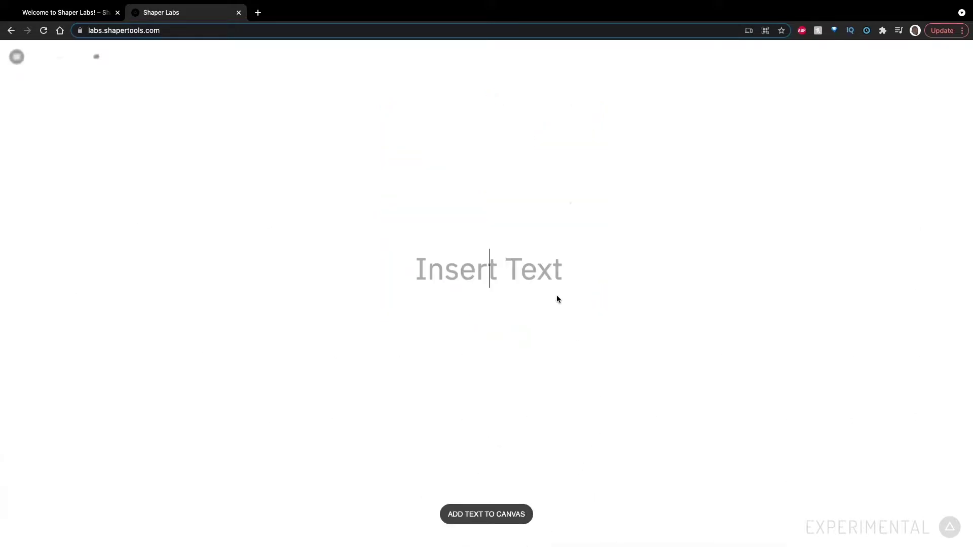
pyautogui.write('Cation')
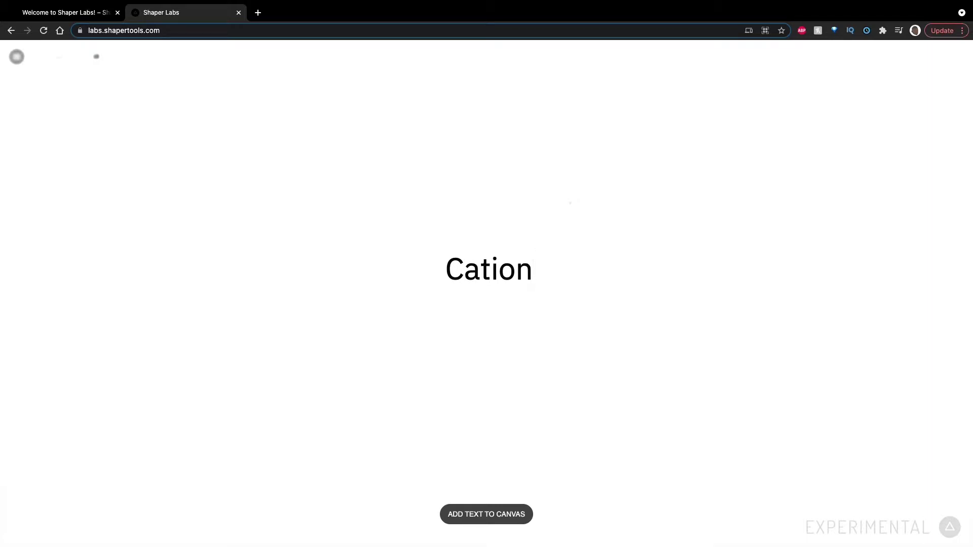
pyautogui.press('BackSpace')
pyautogui.press('BackSpace')
pyautogui.press('BackSpace')
pyautogui.press('BackSpace')
pyautogui.press('BackSpace')
pyautogui.write('ATIO')
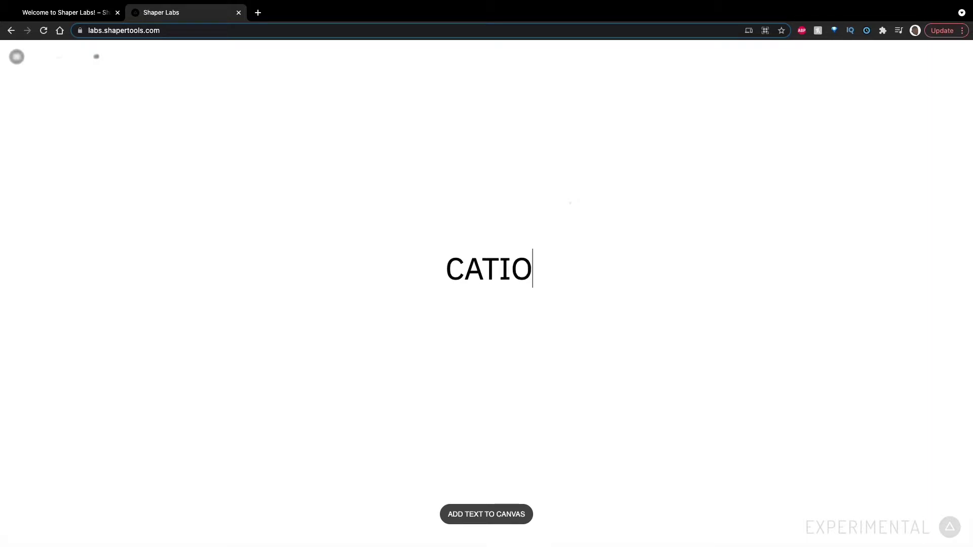
pyautogui.write('N')
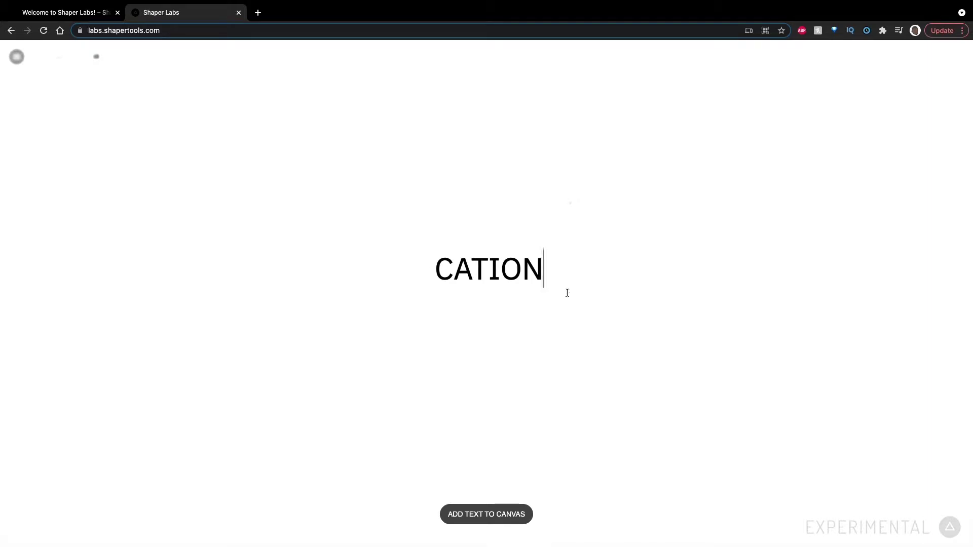
pyautogui.click(494, 516)
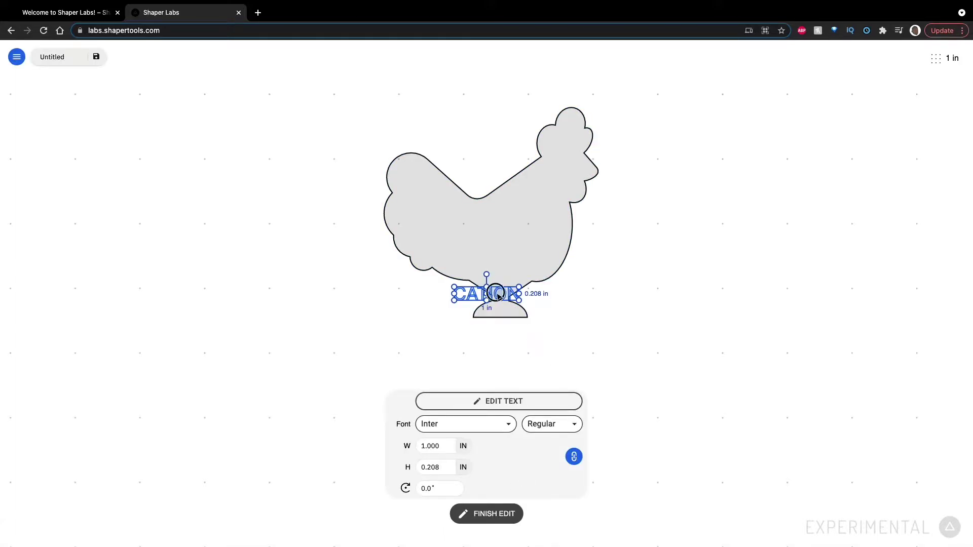
pyautogui.moveTo(497, 296); pyautogui.dragTo(646, 120)
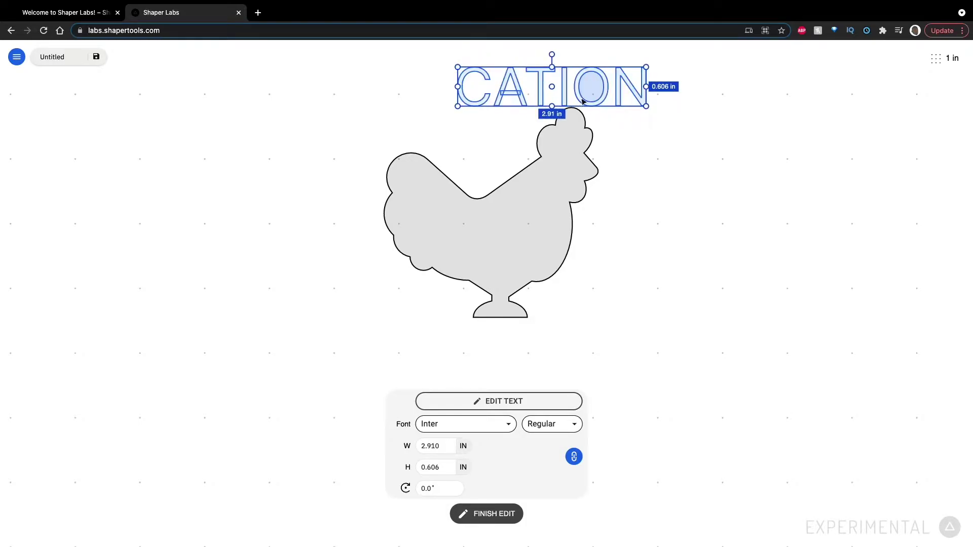
pyautogui.moveTo(583, 101); pyautogui.dragTo(525, 86)
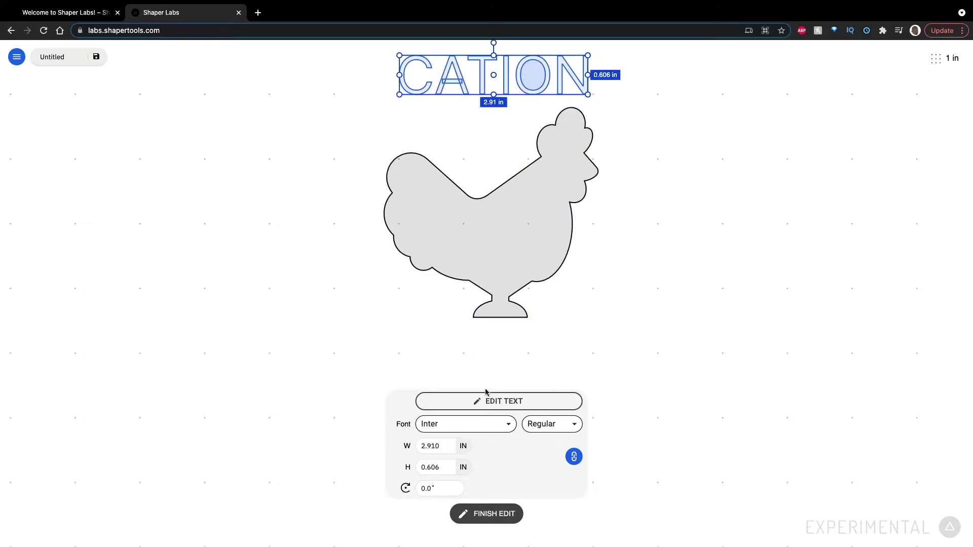
# - Change the CATION font to Bebas Neue, trying Roboto Slab first, and nudge it into place
pyautogui.click(491, 429)
pyautogui.click(483, 516)
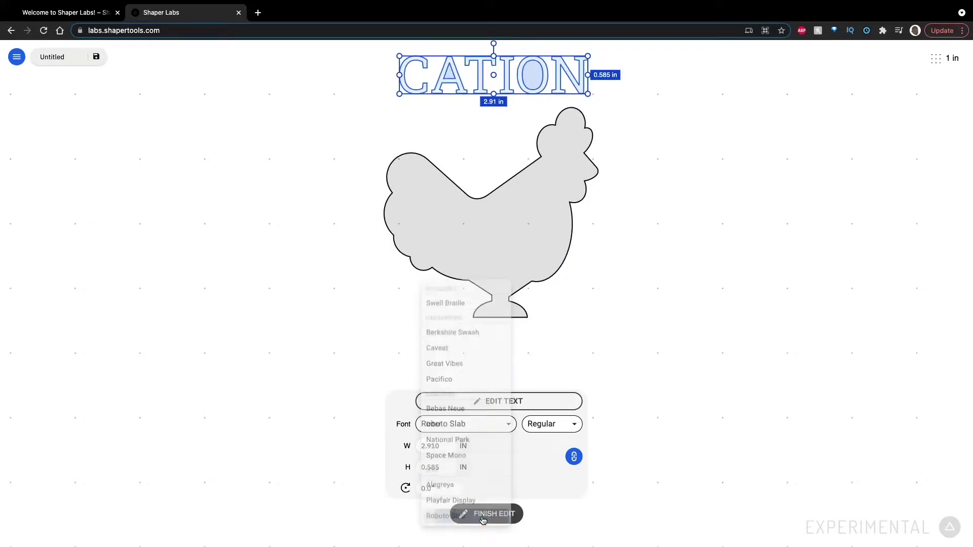
pyautogui.click(489, 425)
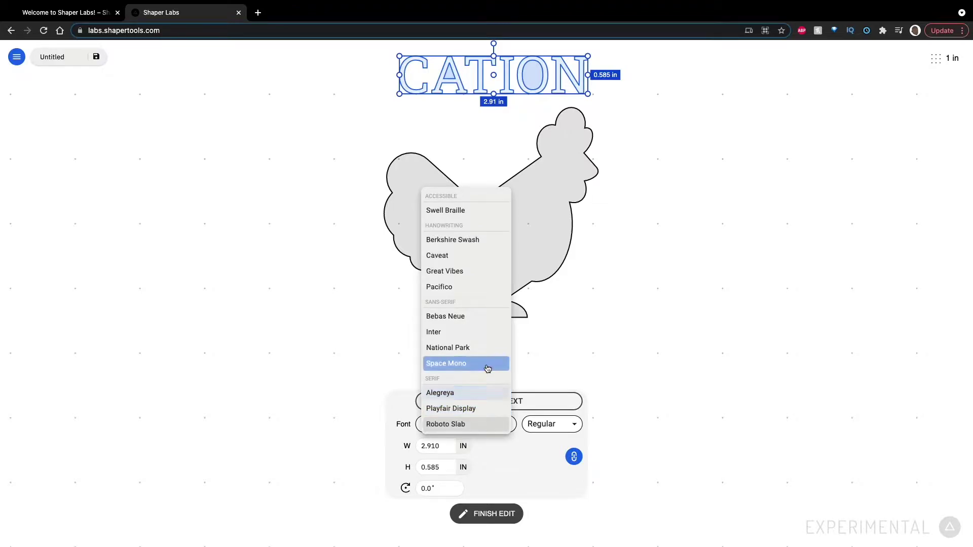
pyautogui.click(484, 319)
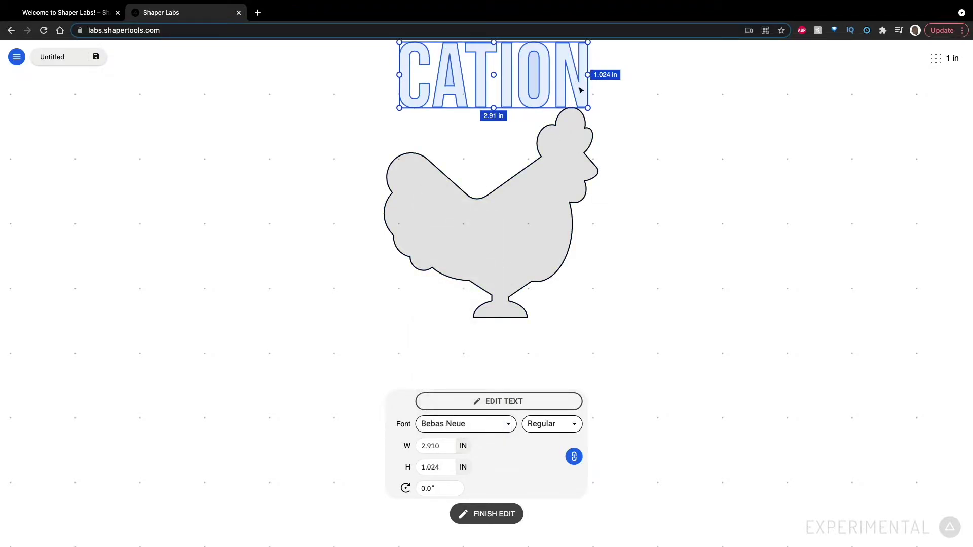
pyautogui.scroll(-3, 532, 97)
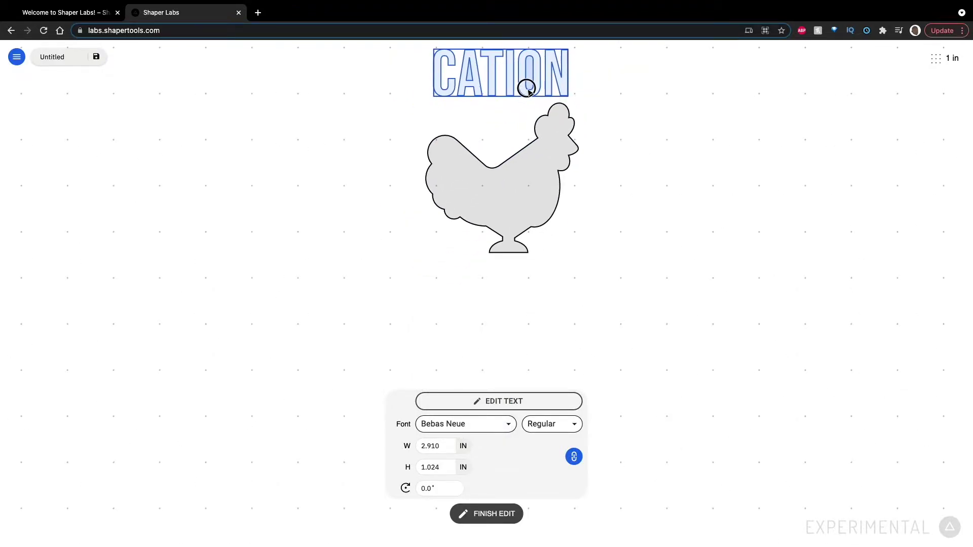
pyautogui.moveTo(527, 83); pyautogui.dragTo(524, 81)
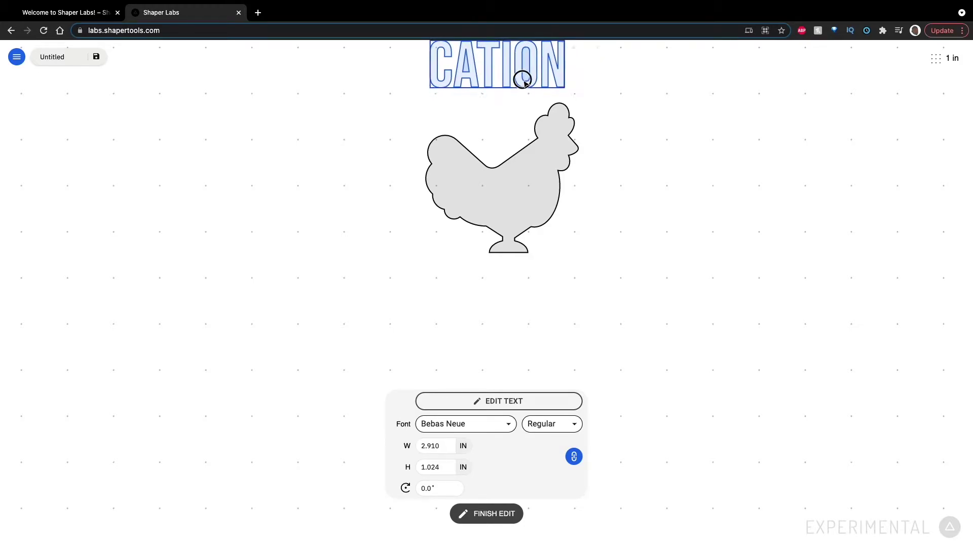
# - Unlock the aspect ratio and stretch CATION to 3.954 × 1.024 in, then finish editing
pyautogui.click(525, 80)
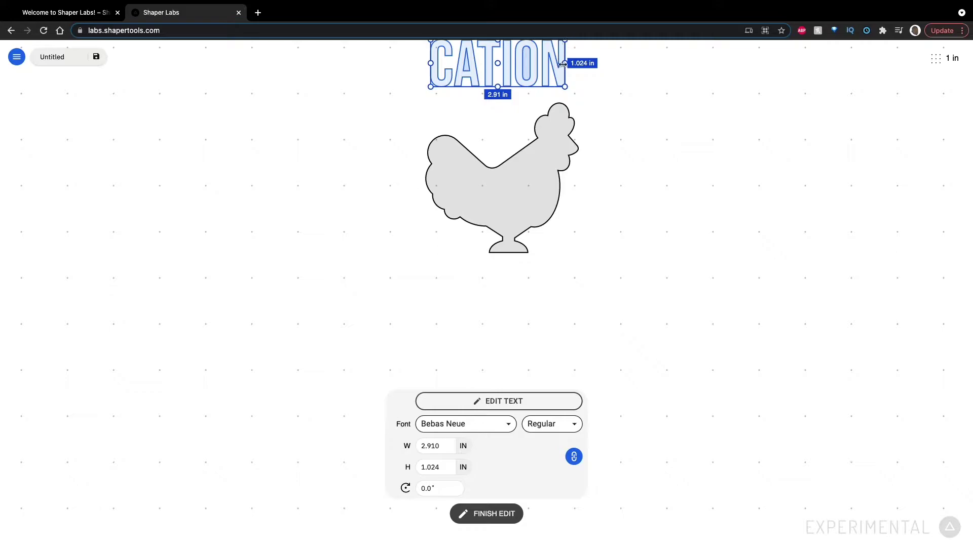
pyautogui.click(584, 76)
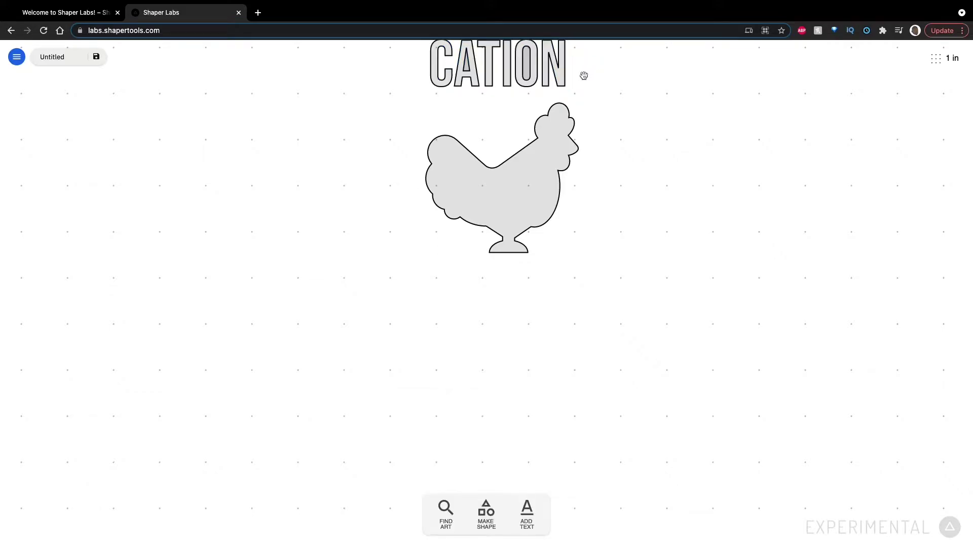
pyautogui.click(528, 73)
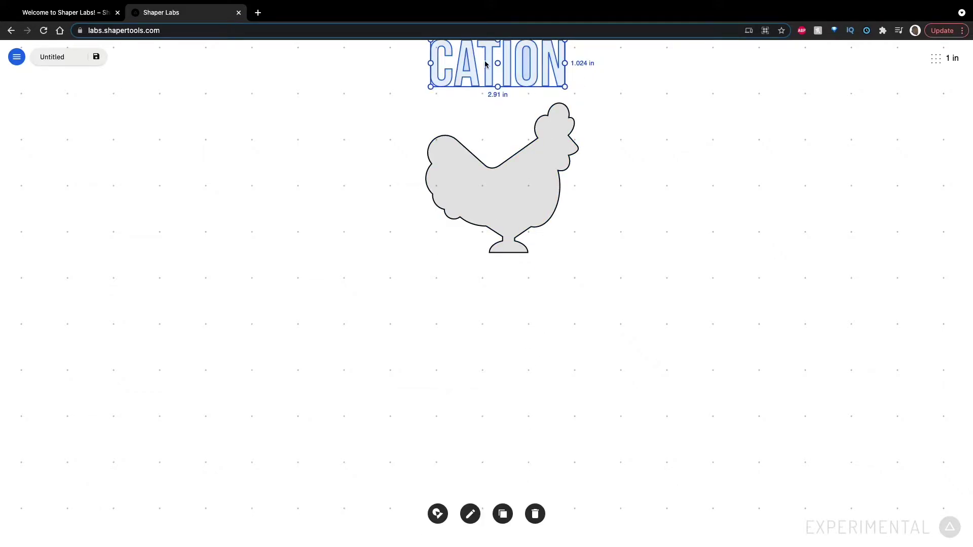
pyautogui.click(470, 514)
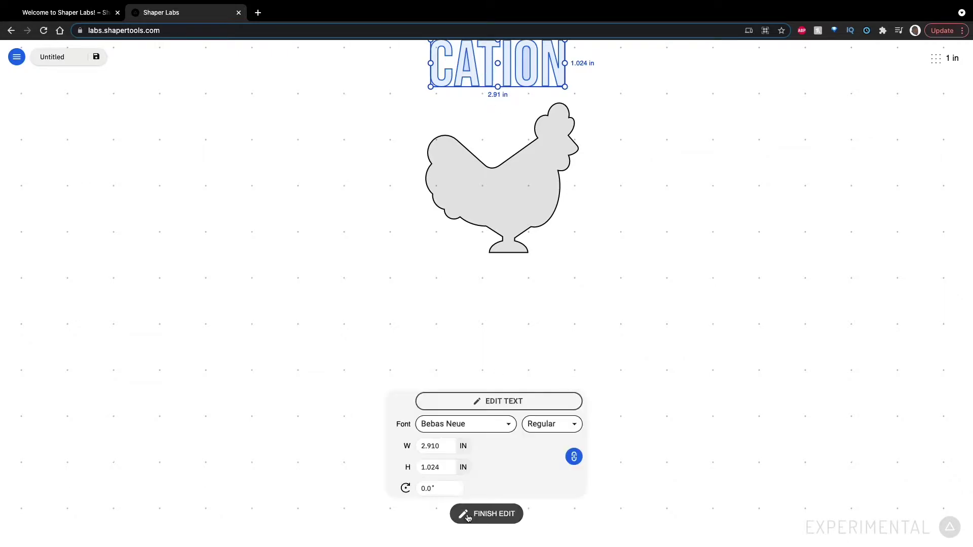
pyautogui.click(574, 457)
pyautogui.moveTo(565, 64); pyautogui.dragTo(614, 65)
pyautogui.click(546, 71)
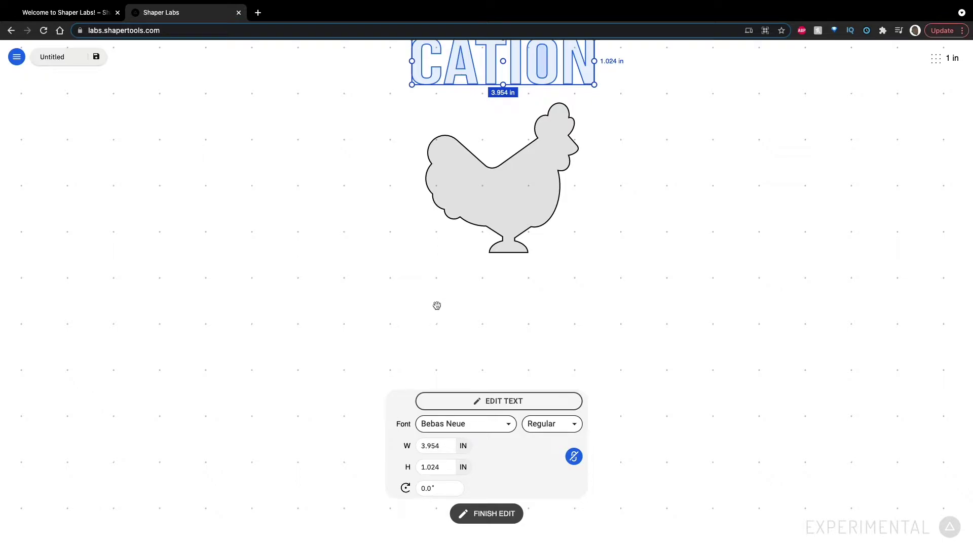
pyautogui.click(496, 515)
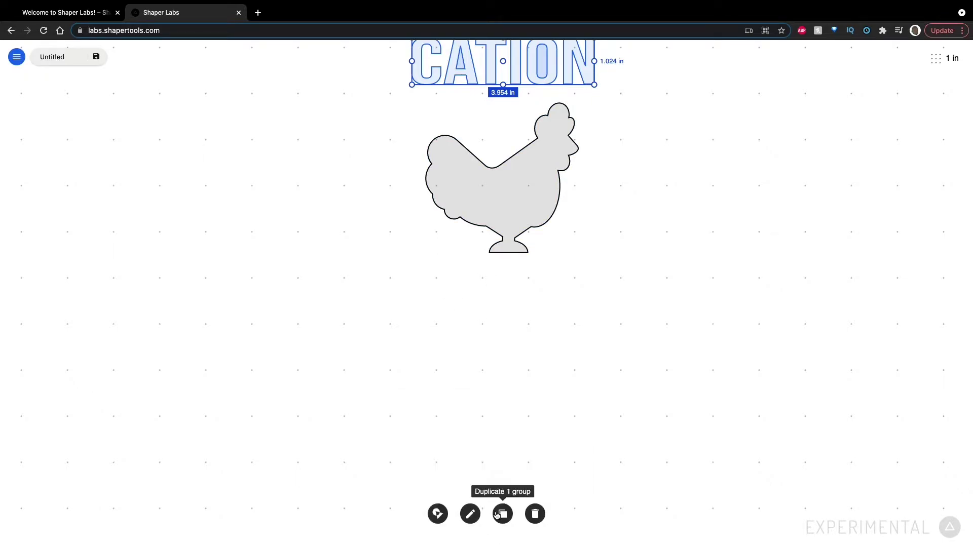
pyautogui.click(515, 476)
# - Add 'TINY RAPTORS' text, enlarge it to about 4.495 in wide, and place it beneath the chicken
pyautogui.click(525, 513)
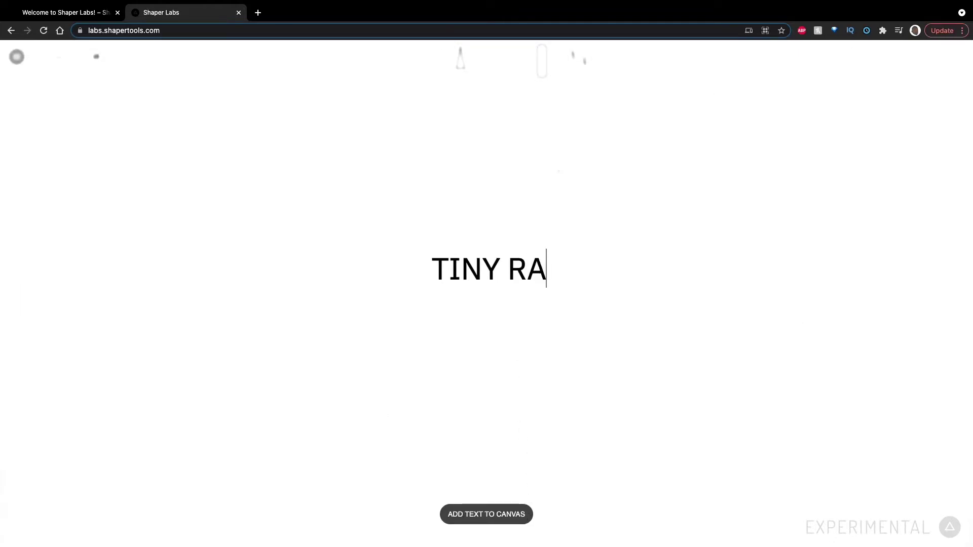
pyautogui.write('PTORS')
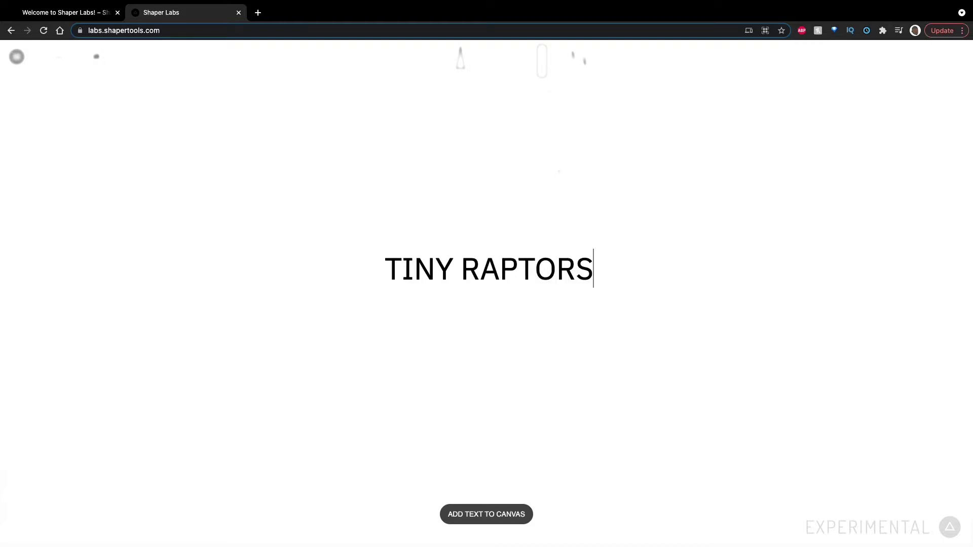
pyautogui.click(504, 515)
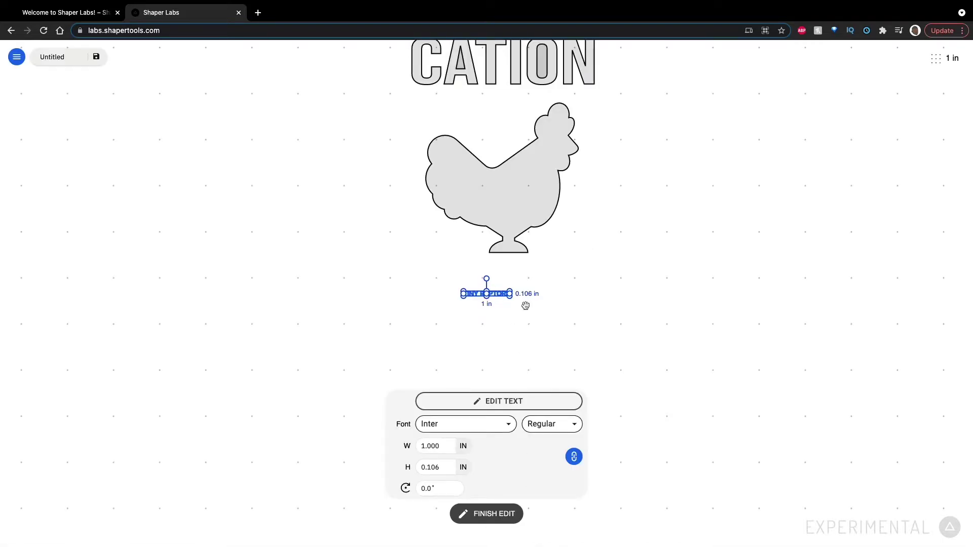
pyautogui.moveTo(511, 296); pyautogui.dragTo(670, 360)
pyautogui.moveTo(614, 319); pyautogui.dragTo(546, 298)
# - Set TINY RAPTORS in Bebas Neue and stretch it to 0.93 in tall
pyautogui.click(471, 428)
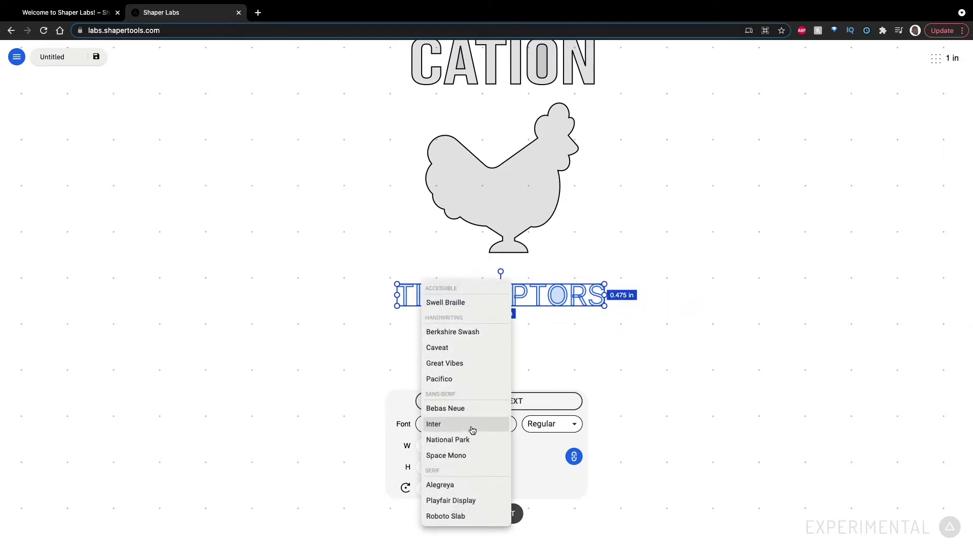
pyautogui.click(472, 411)
pyautogui.moveTo(533, 298); pyautogui.dragTo(547, 301)
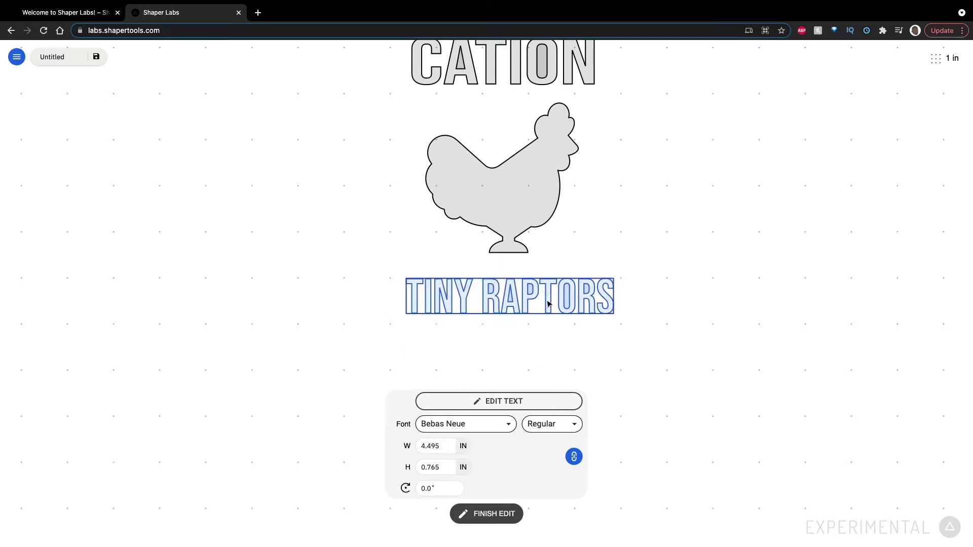
pyautogui.click(633, 227)
pyautogui.click(580, 292)
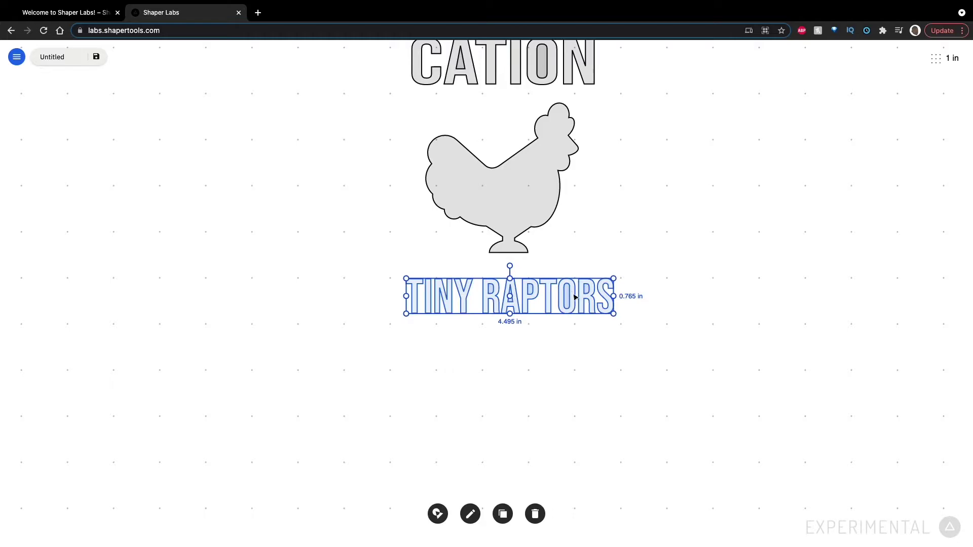
pyautogui.moveTo(510, 314); pyautogui.dragTo(512, 322)
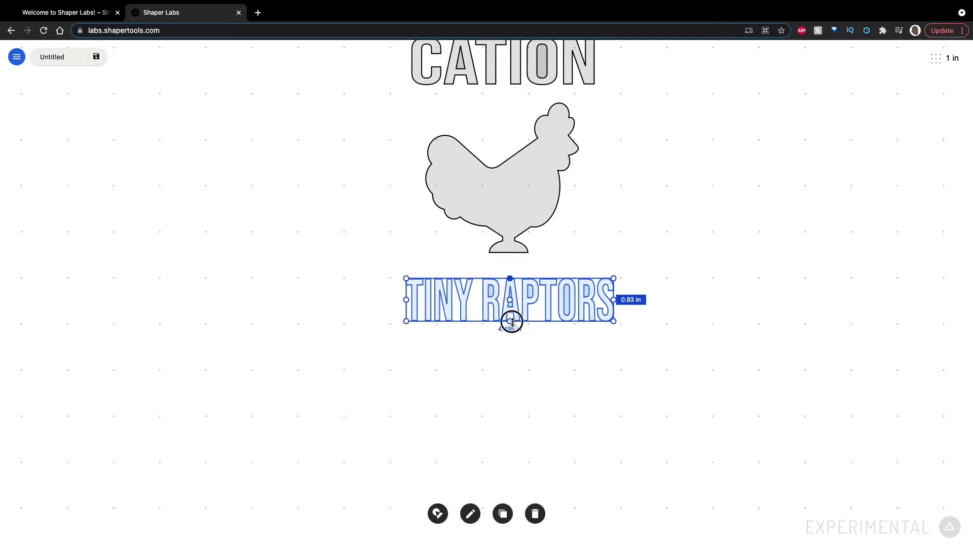
pyautogui.click(605, 240)
# - Nudge TINY RAPTORS slightly down and CATION slightly up to space them evenly around the chicken
pyautogui.scroll(-2, 606, 238)
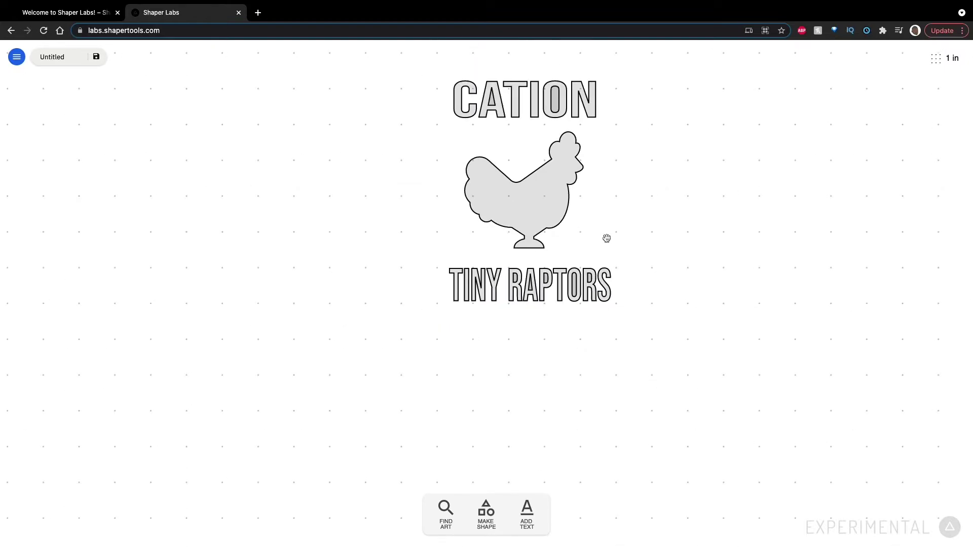
pyautogui.scroll(-2, 603, 237)
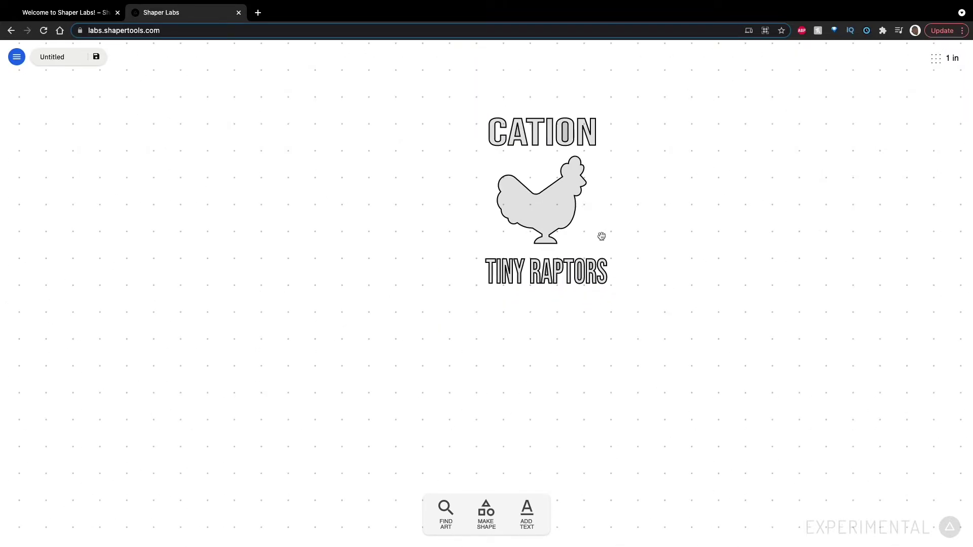
pyautogui.click(569, 282)
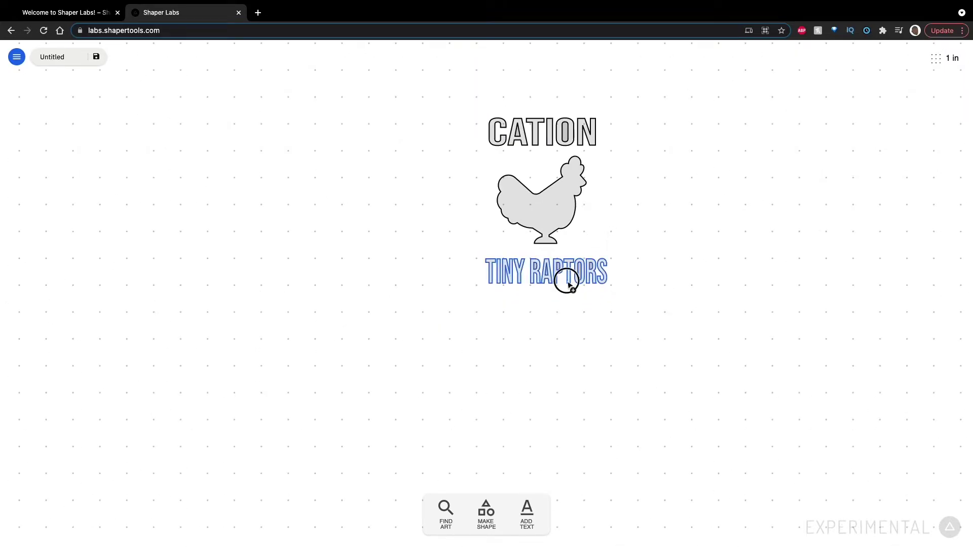
pyautogui.moveTo(551, 275); pyautogui.dragTo(551, 278)
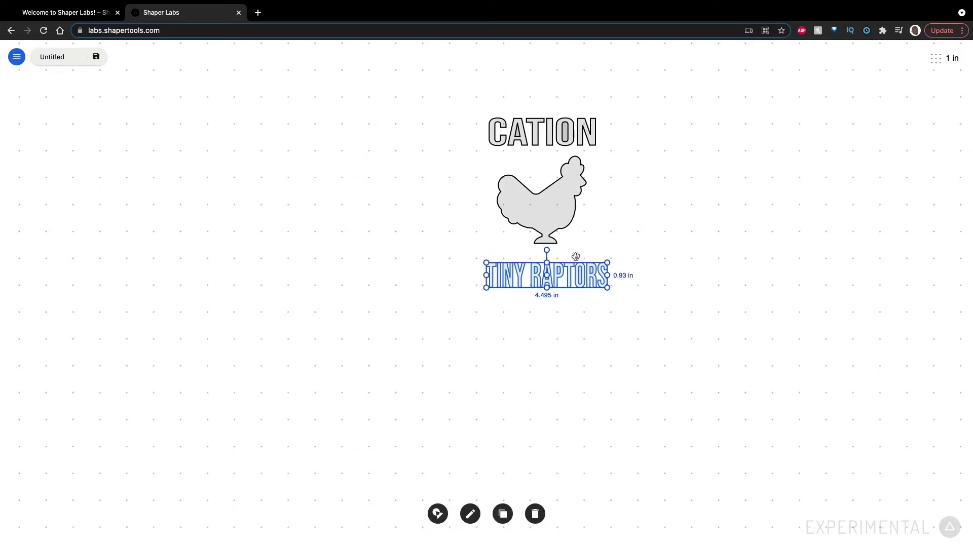
pyautogui.click(605, 249)
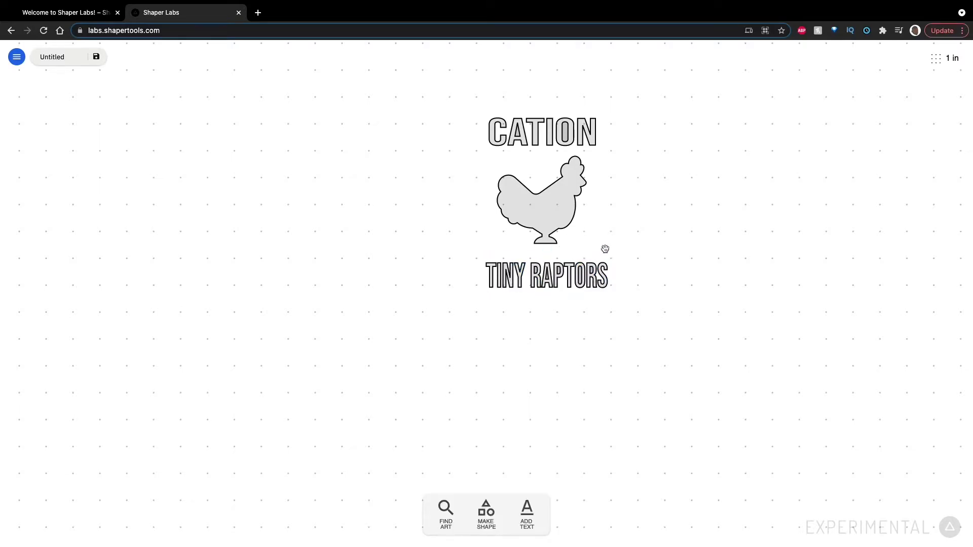
pyautogui.click(537, 144)
pyautogui.moveTo(537, 143); pyautogui.dragTo(538, 140)
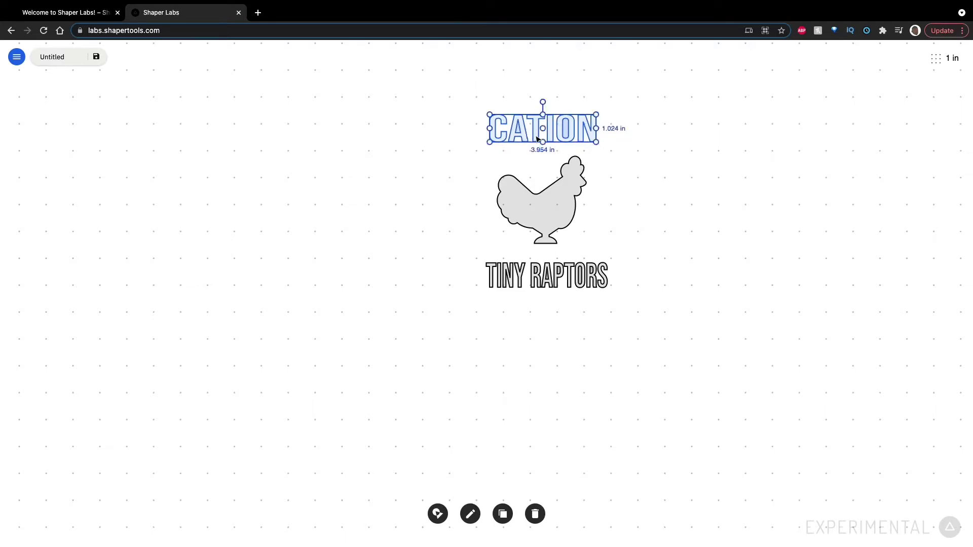
pyautogui.click(661, 212)
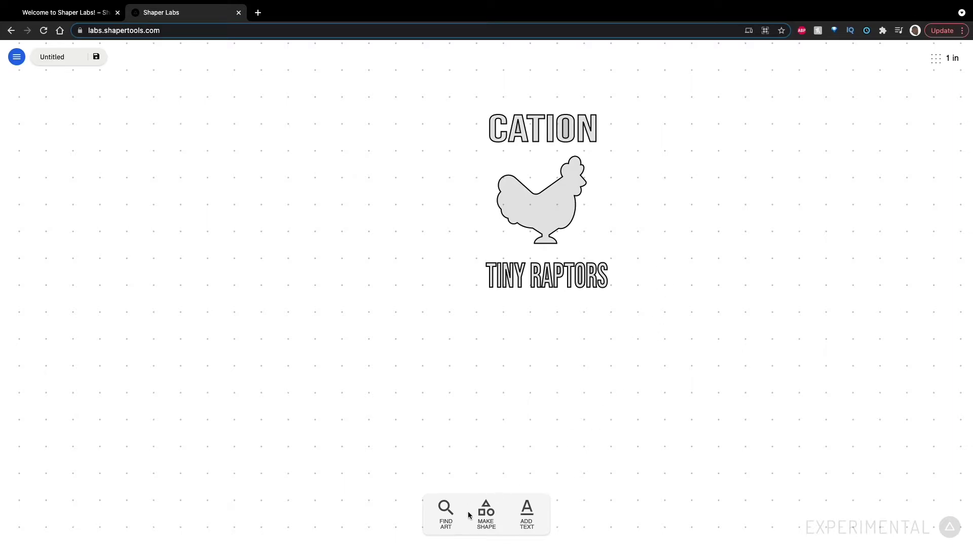
# - Add a 5.54 × 7.857 in rectangle behind the design and shift it to centre everything
pyautogui.click(484, 513)
pyautogui.click(486, 476)
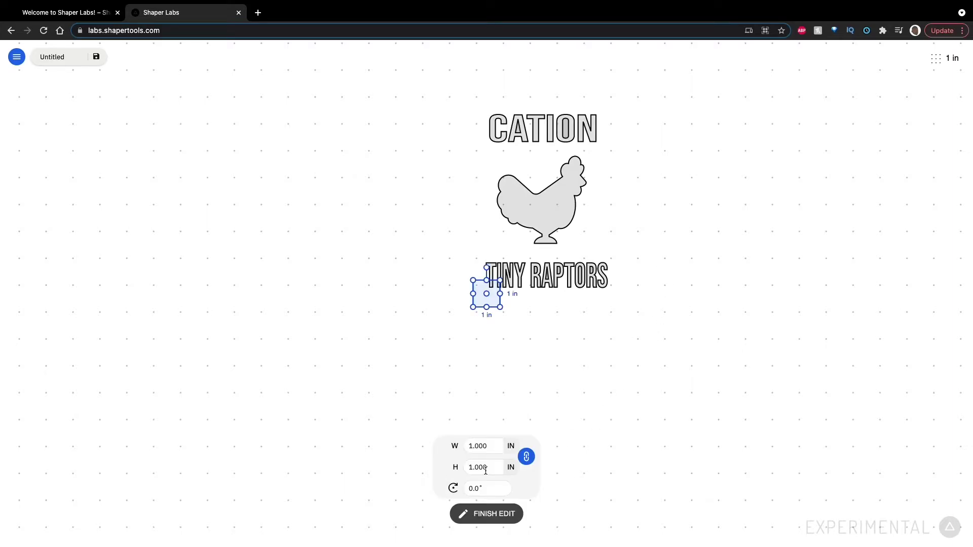
pyautogui.moveTo(487, 280); pyautogui.dragTo(502, 96)
pyautogui.moveTo(500, 215); pyautogui.dragTo(622, 222)
pyautogui.click(670, 260)
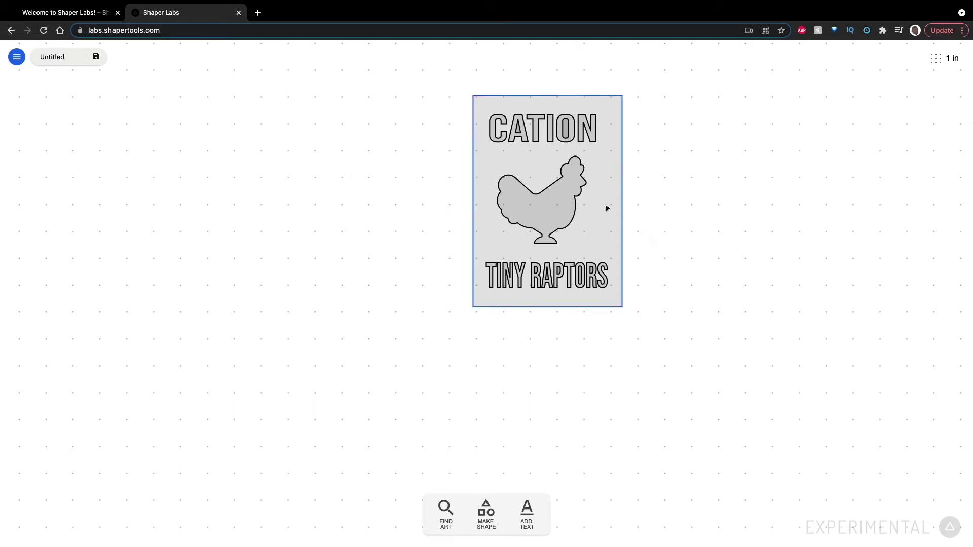
pyautogui.click(607, 187)
pyautogui.moveTo(607, 187); pyautogui.dragTo(604, 185)
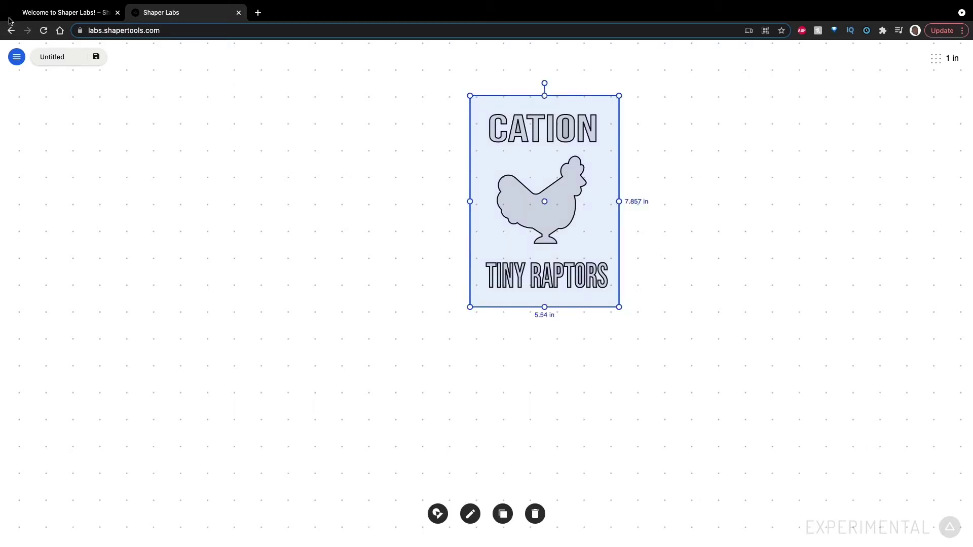
# - Rename the design 'Chicken Sign' and save it to ShaperHub
pyautogui.click(62, 57)
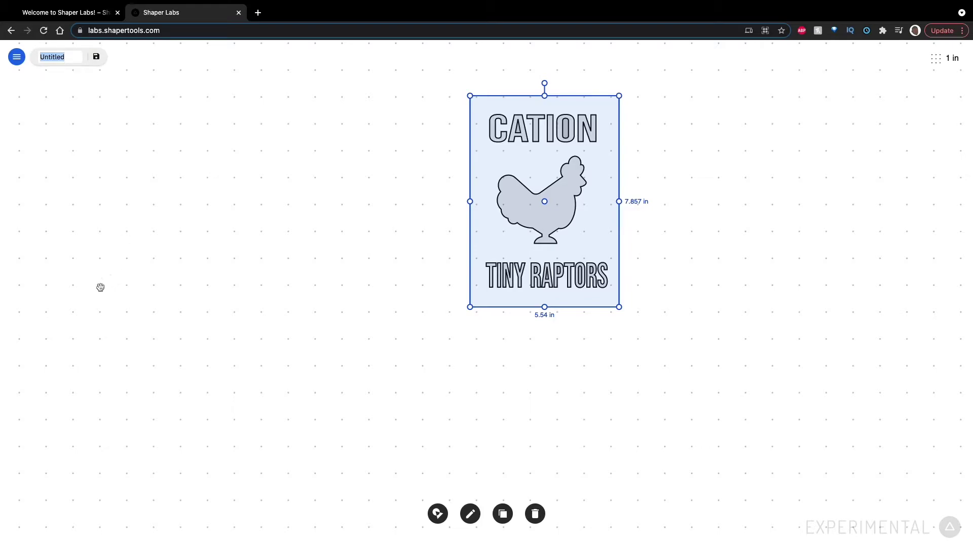
pyautogui.write('Chicken Sign')
pyautogui.click(96, 56)
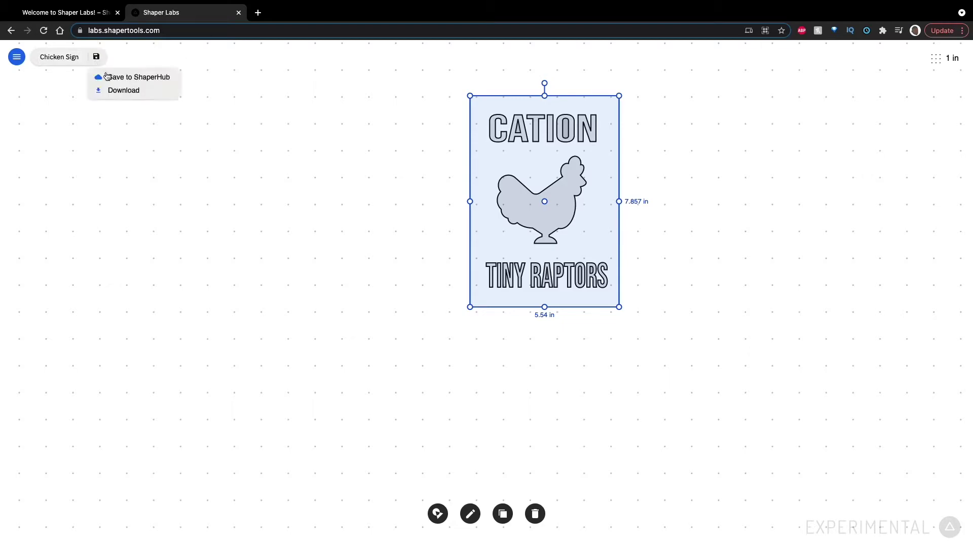
pyautogui.click(137, 79)
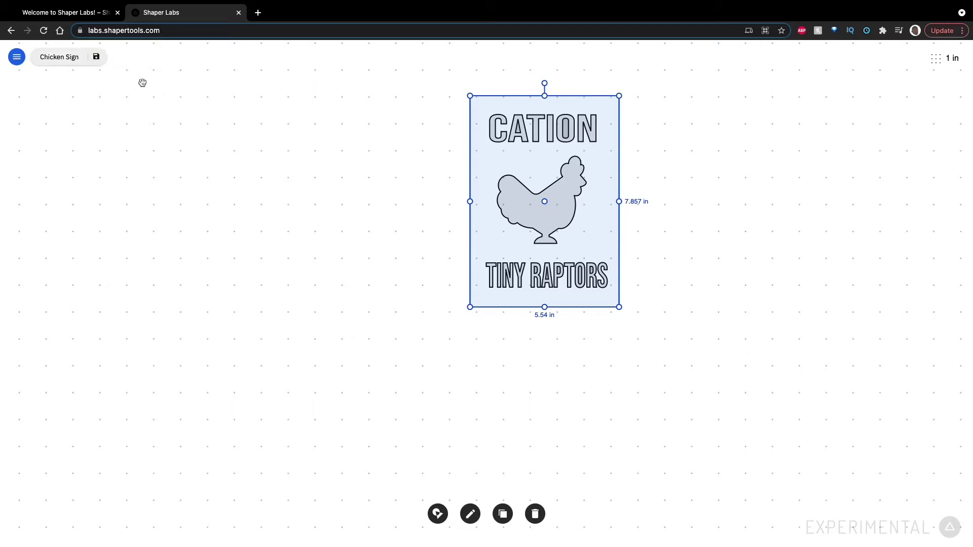
pyautogui.click(324, 139)
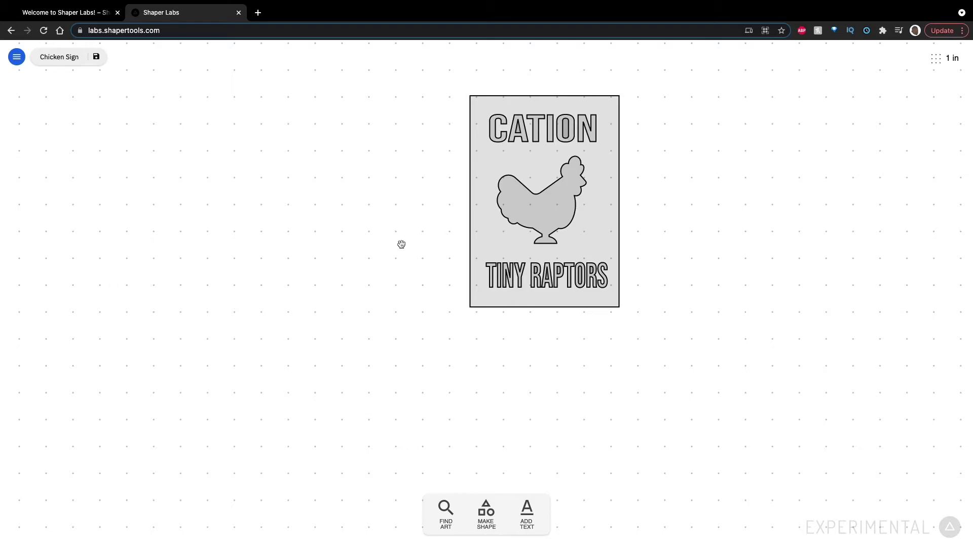
# - Add a square and enlarge it to the left of the sign
pyautogui.click(480, 159)
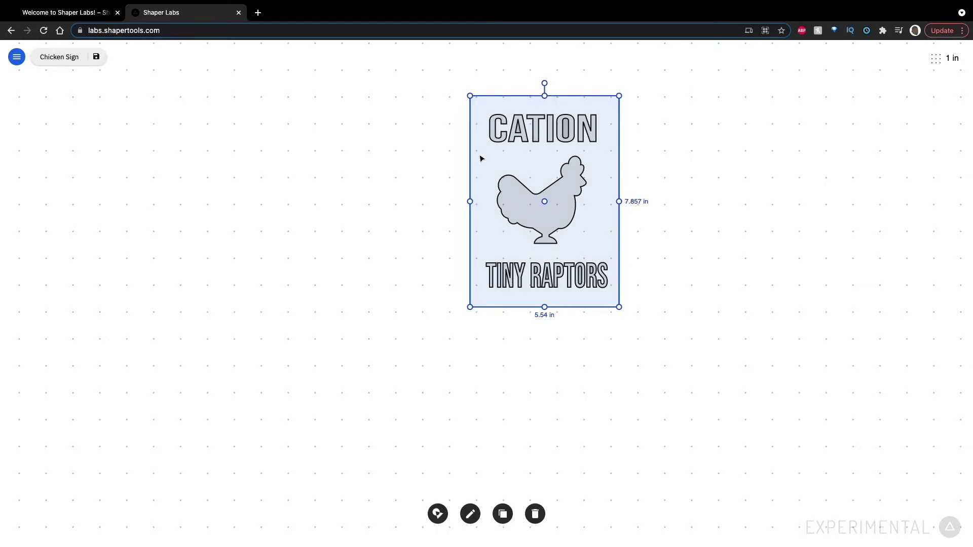
pyautogui.click(474, 361)
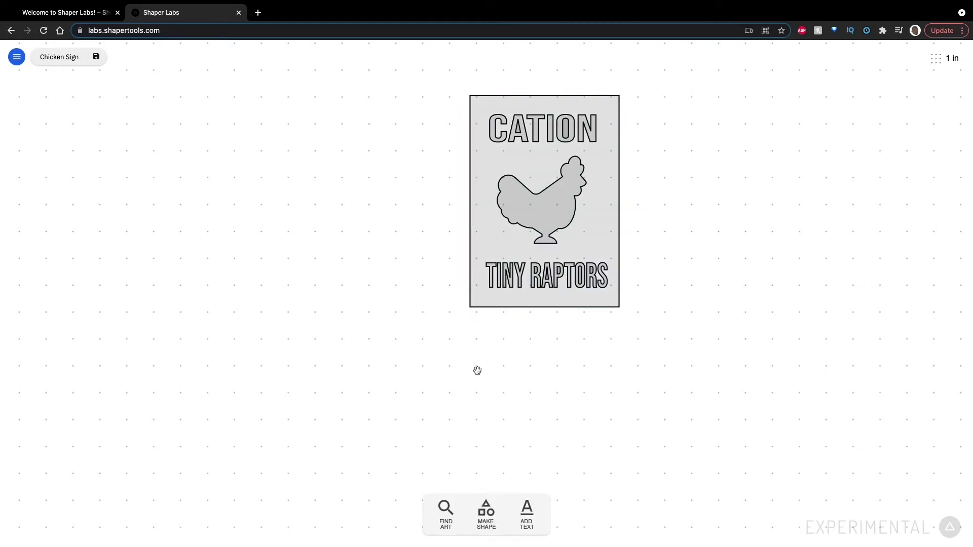
pyautogui.click(482, 513)
pyautogui.click(486, 472)
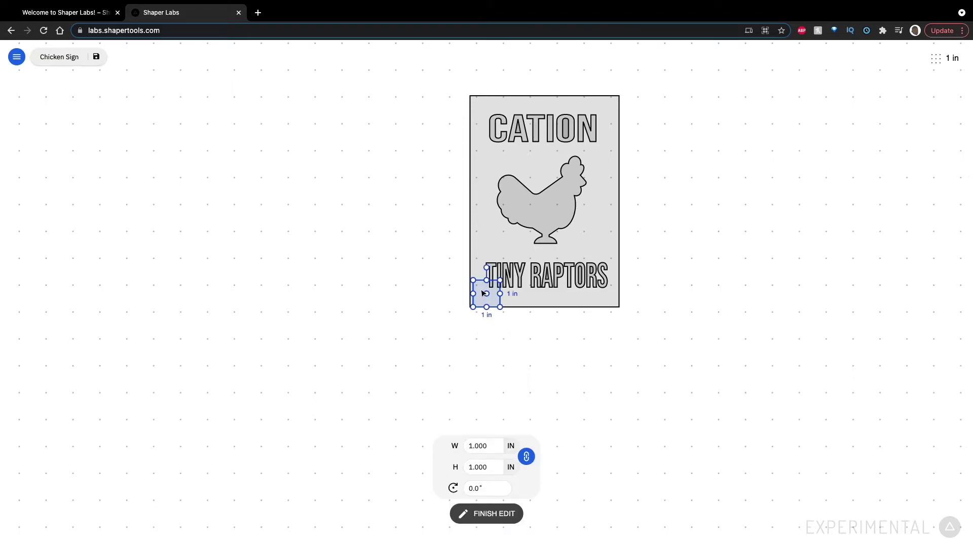
pyautogui.moveTo(484, 293); pyautogui.dragTo(386, 233)
pyautogui.click(417, 343)
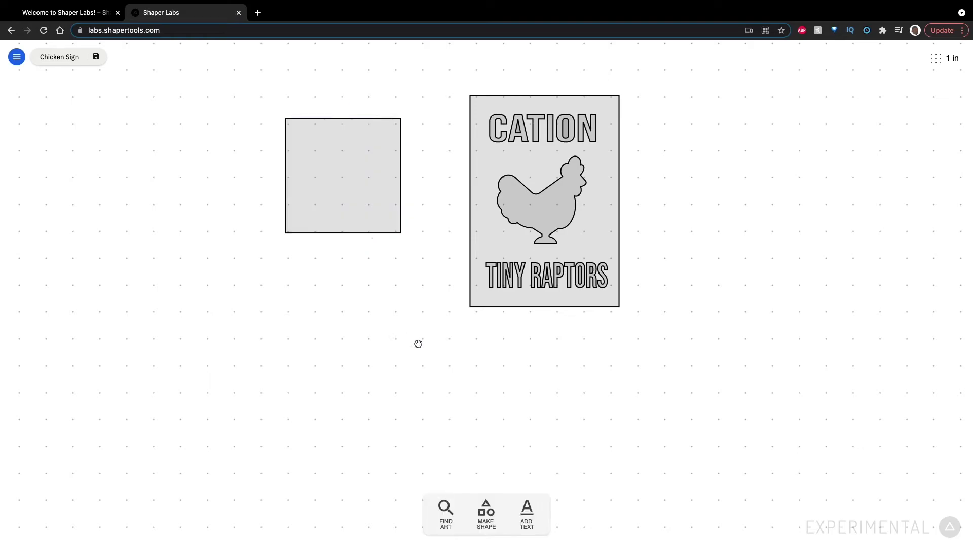
# - Add a circle stretched into a 5.39 × 1 in ellipse overlapping the square's bottom edge
pyautogui.click(488, 507)
pyautogui.click(440, 472)
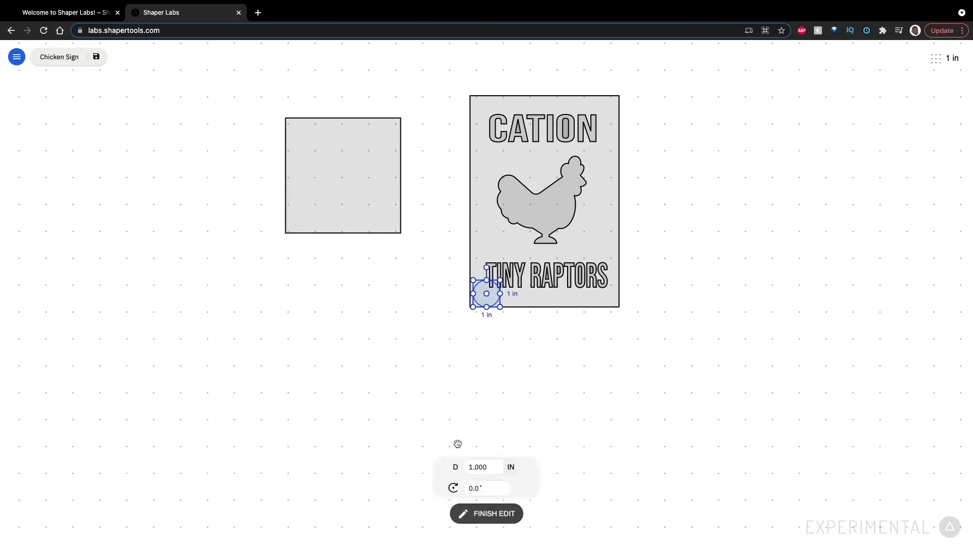
pyautogui.moveTo(473, 293); pyautogui.dragTo(301, 245)
pyautogui.click(327, 286)
# - Merge the square and ellipse into one shape in Shapeshifter, including every region
pyautogui.scroll(-1, 337, 315)
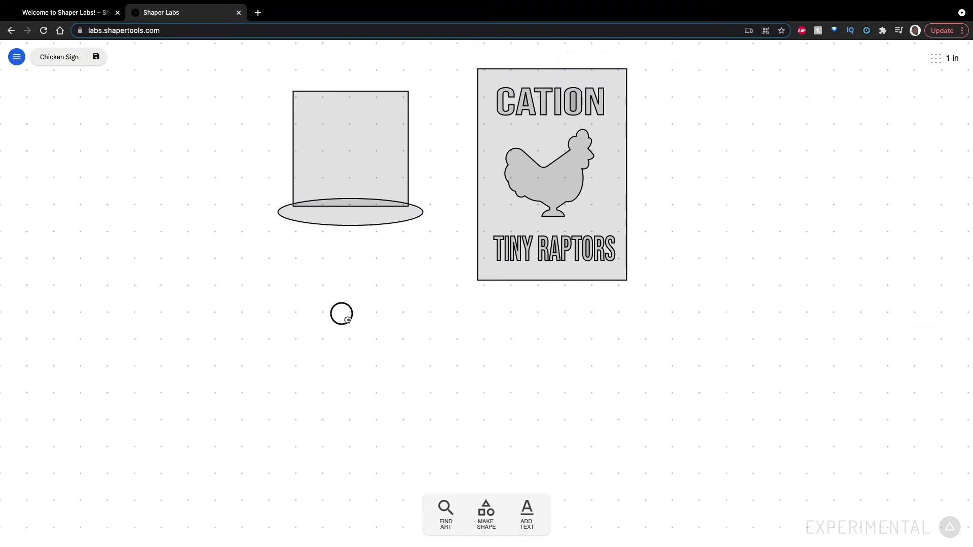
pyautogui.scroll(3, 330, 254)
pyautogui.moveTo(270, 134); pyautogui.dragTo(375, 400)
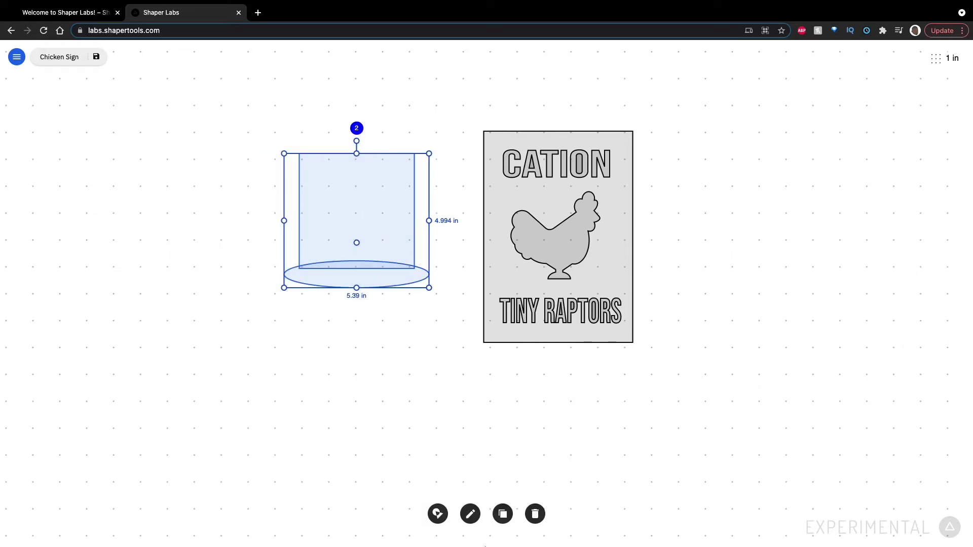
pyautogui.click(437, 515)
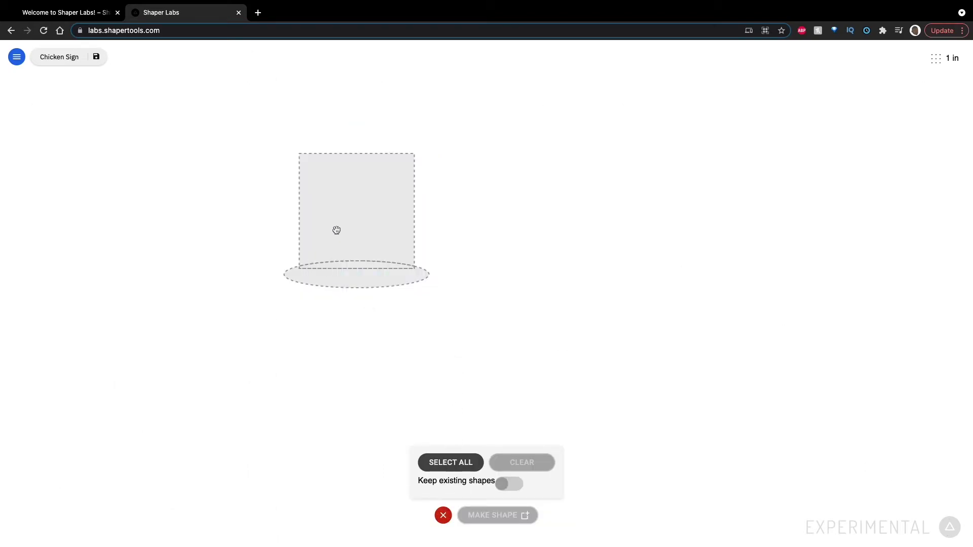
pyautogui.click(351, 255)
pyautogui.click(354, 263)
pyautogui.click(352, 252)
pyautogui.click(352, 252)
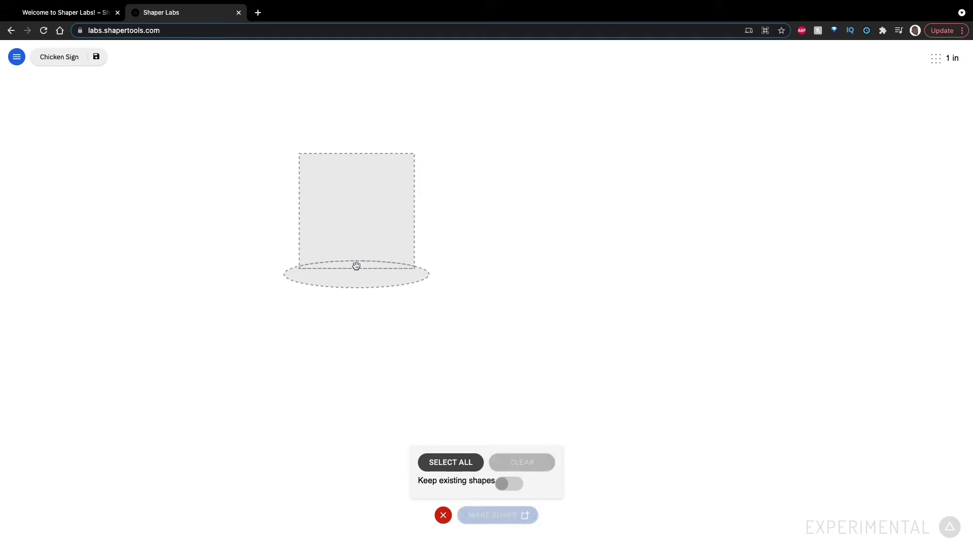
pyautogui.click(357, 266)
pyautogui.click(343, 242)
pyautogui.click(346, 283)
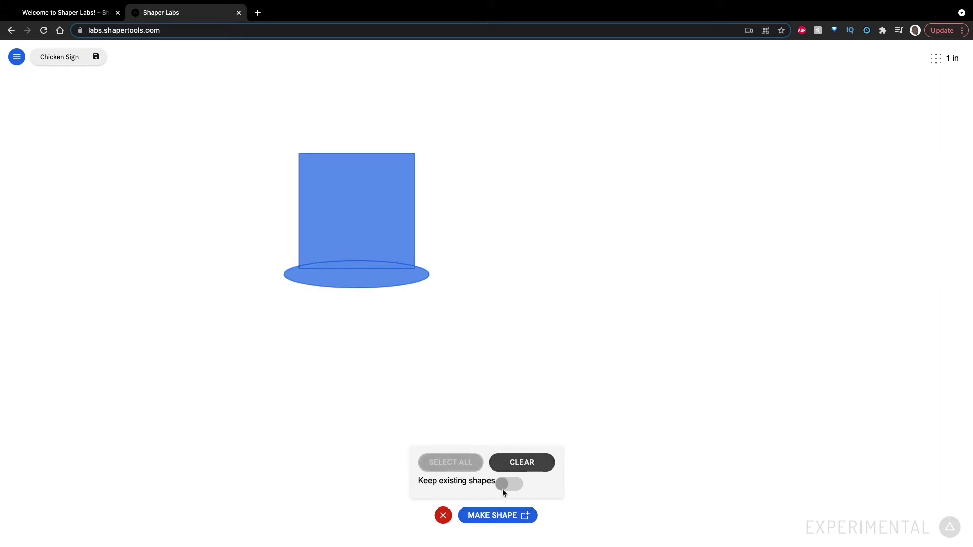
pyautogui.click(494, 515)
# - Move the merged shape up-left and rotate it about 180° so the rounded edge is on top
pyautogui.moveTo(380, 287); pyautogui.dragTo(324, 254)
pyautogui.moveTo(329, 133); pyautogui.dragTo(343, 343)
pyautogui.click(336, 219)
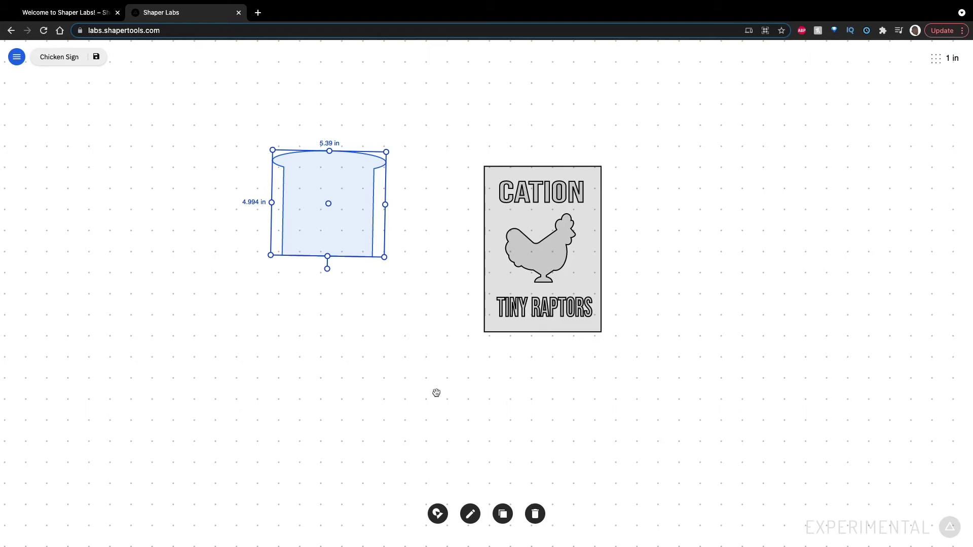
# - Delete the merged square-and-ellipse shape from the canvas
pyautogui.click(535, 514)
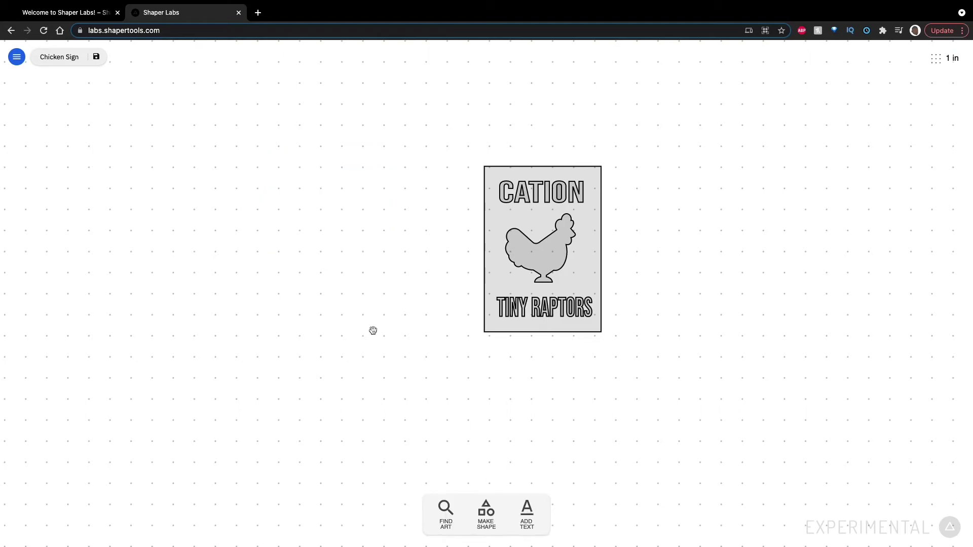